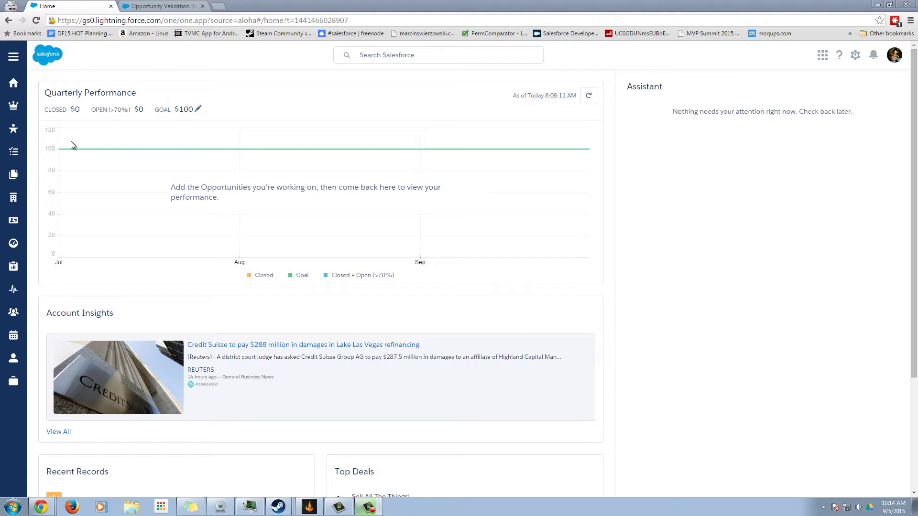
Open the Opportunities tab and switch to the All Opportunities list view
left_click(14, 110)
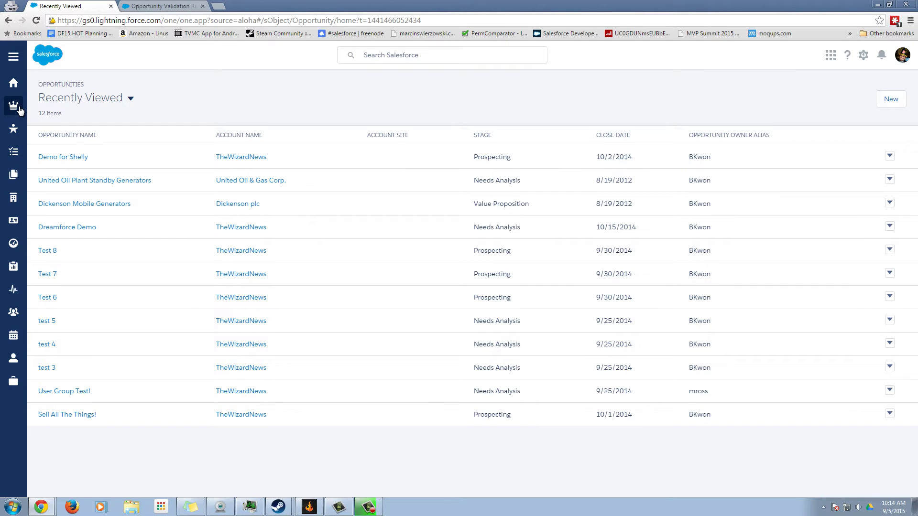
left_click(131, 98)
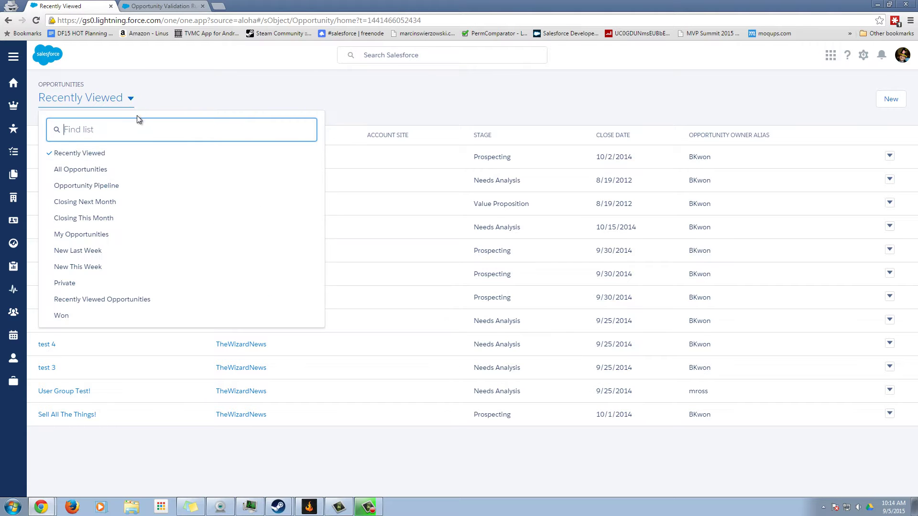
left_click(82, 172)
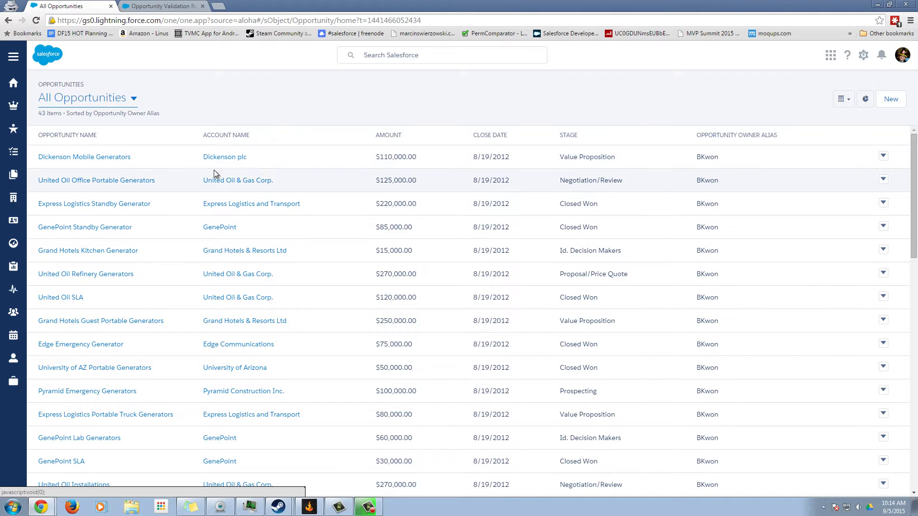
Show the pipeline chart, regroup it by account then back to stage, and hide it
left_click(865, 99)
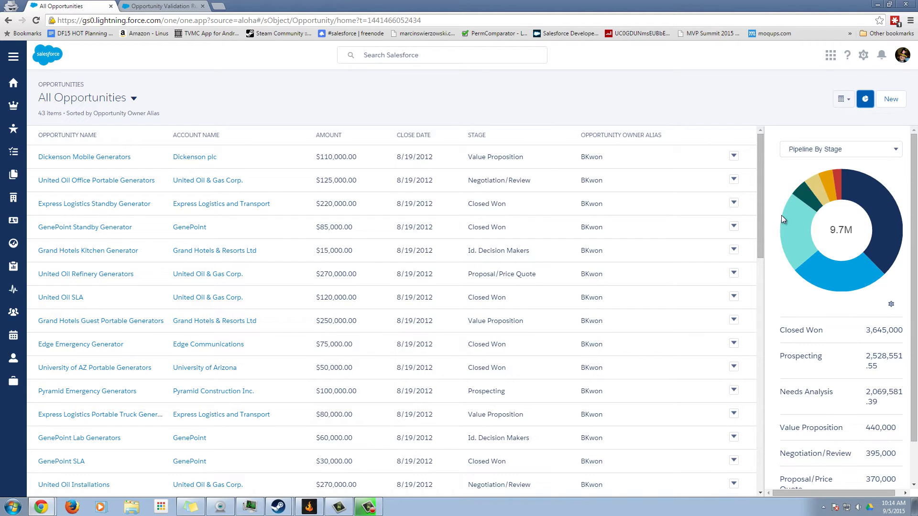
left_click(892, 149)
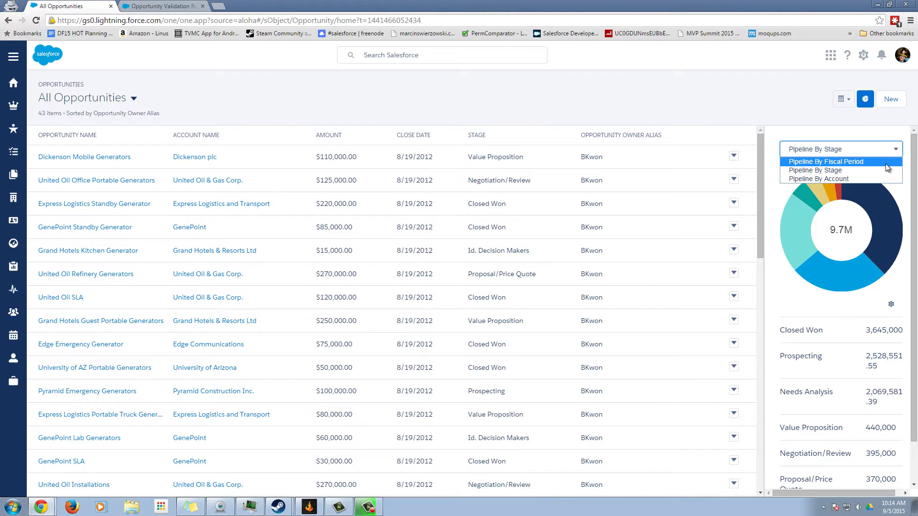
left_click(877, 180)
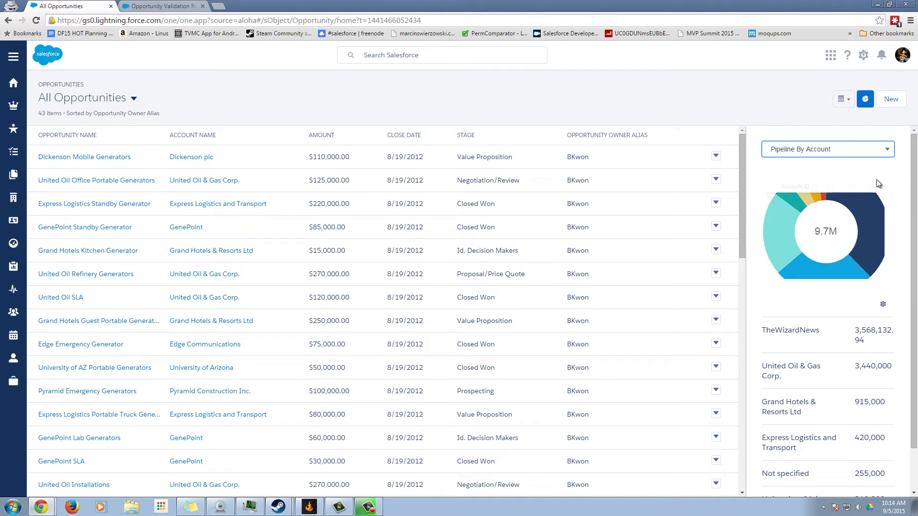
left_click(881, 157)
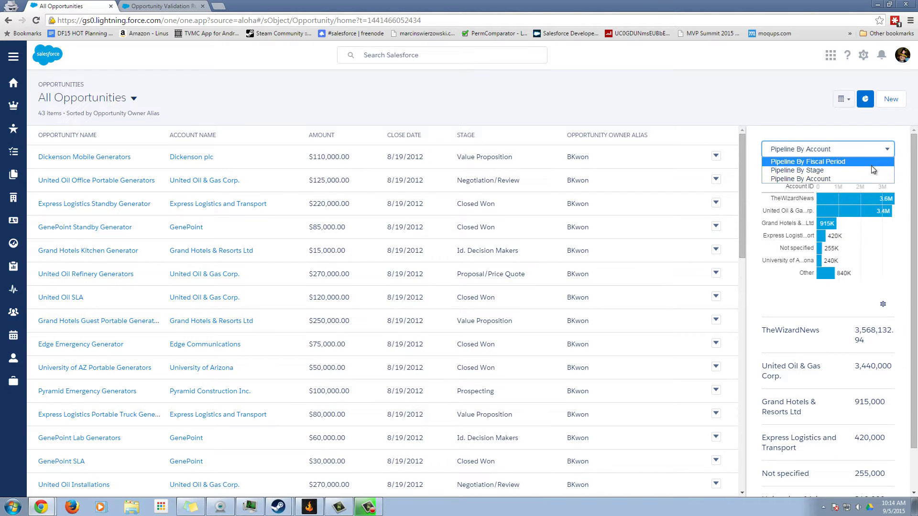
left_click(868, 167)
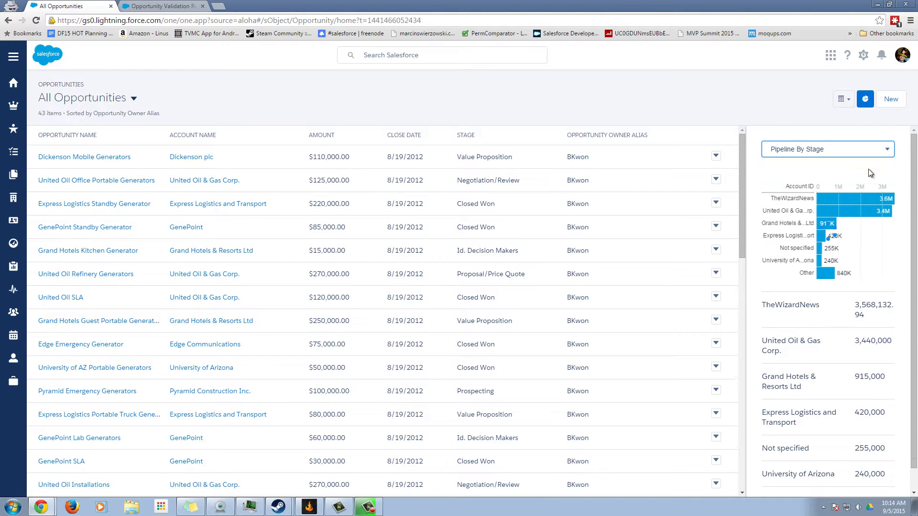
left_click(861, 102)
Display All Opportunities as a stage board and drag Sell All The Things! from Prospecting into Qualification
left_click(850, 106)
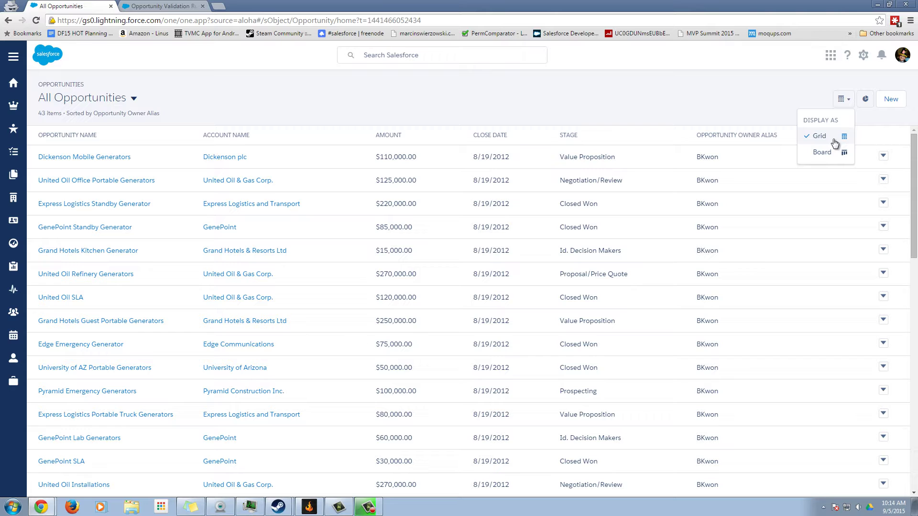
left_click(827, 153)
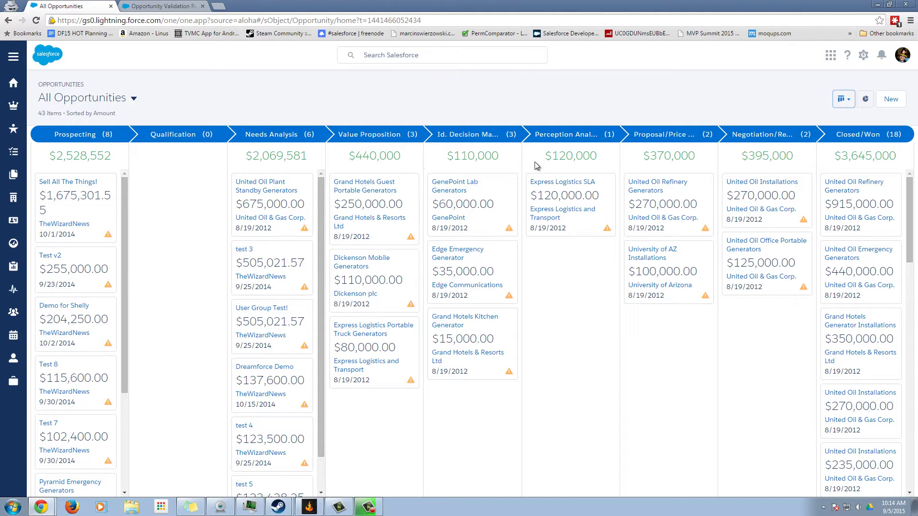
left_click_drag(89, 199, 163, 198)
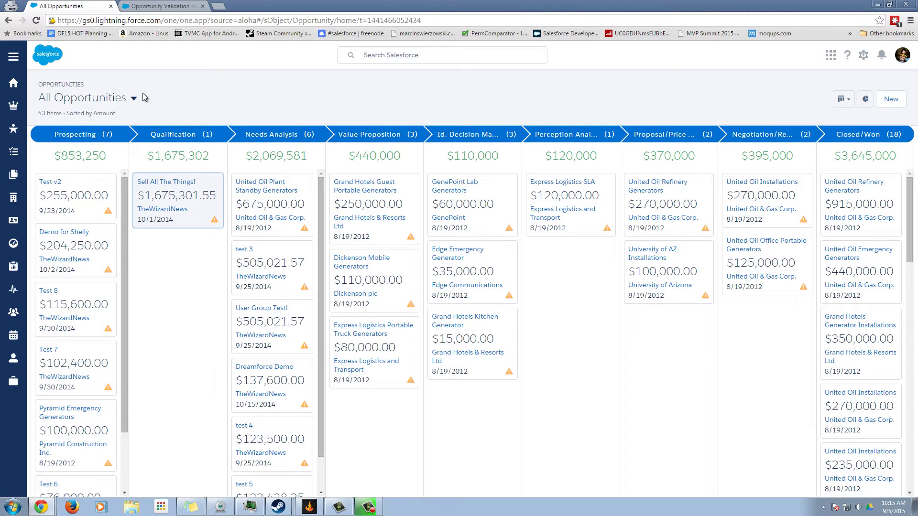
left_click_drag(179, 188, 139, 199)
mouse_move(215, 222)
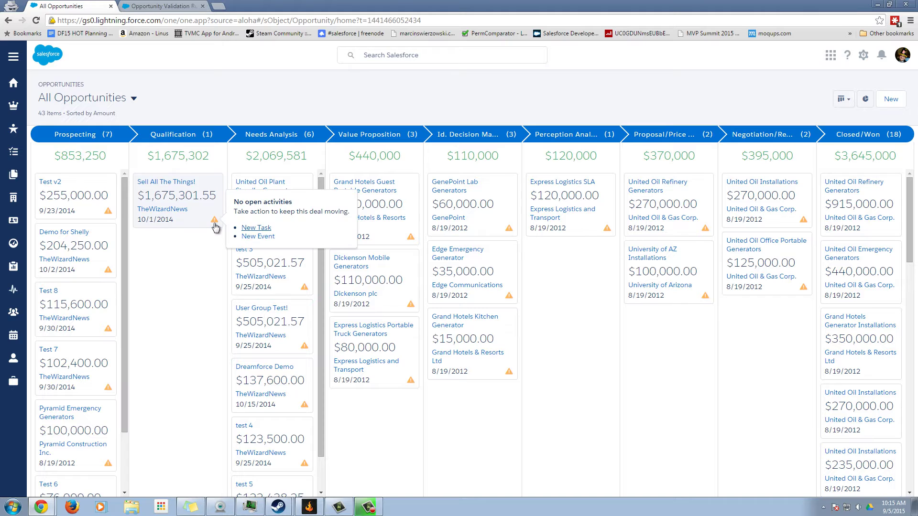
Save a Not Started task 'Hello Apprentices', due 9/6/2015, with Name type Contact, on Sell All The Things!
left_click(257, 228)
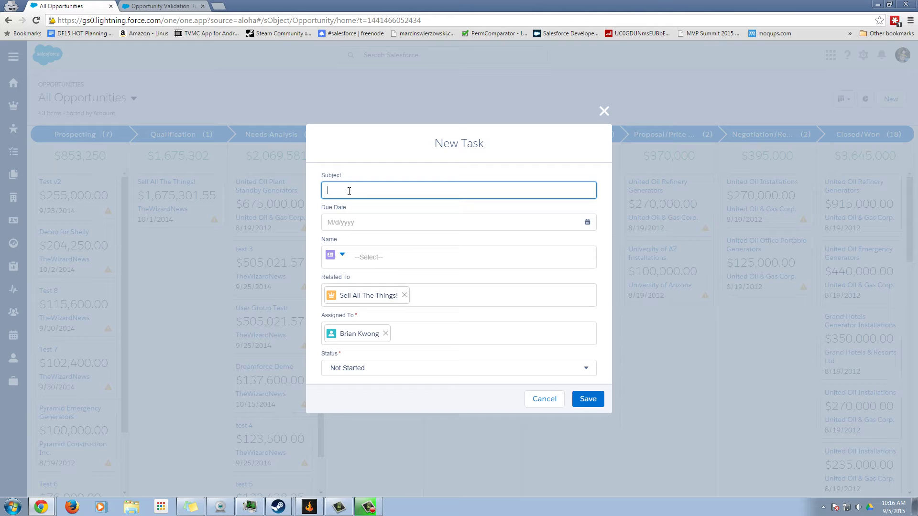
type("Hello Apprentices")
key("Tab")
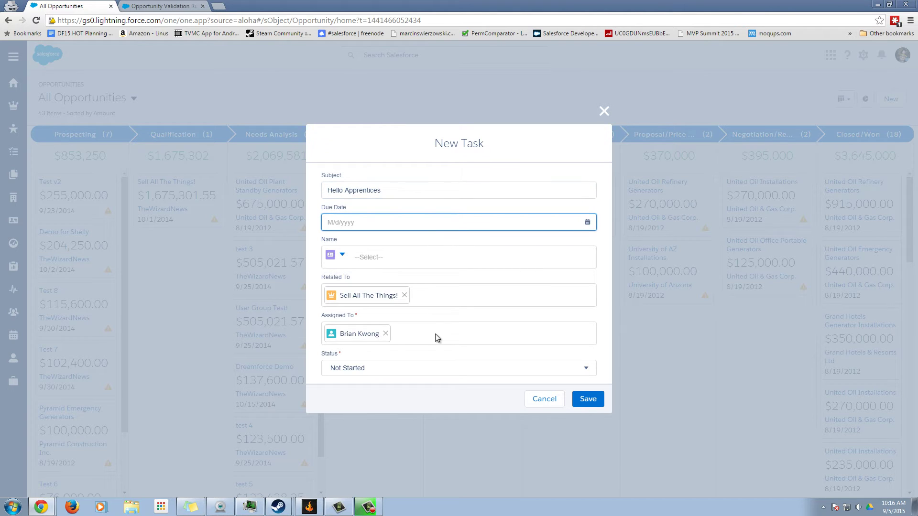
left_click(587, 223)
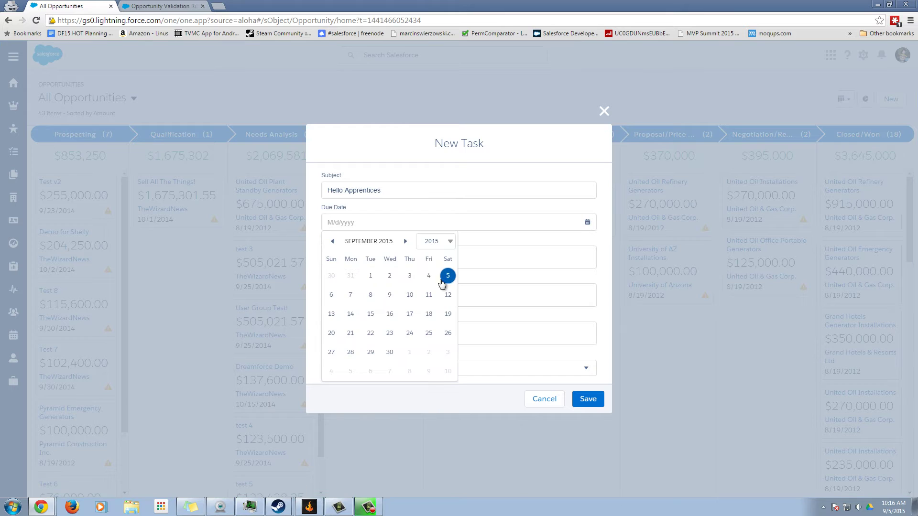
left_click(330, 294)
left_click(408, 255)
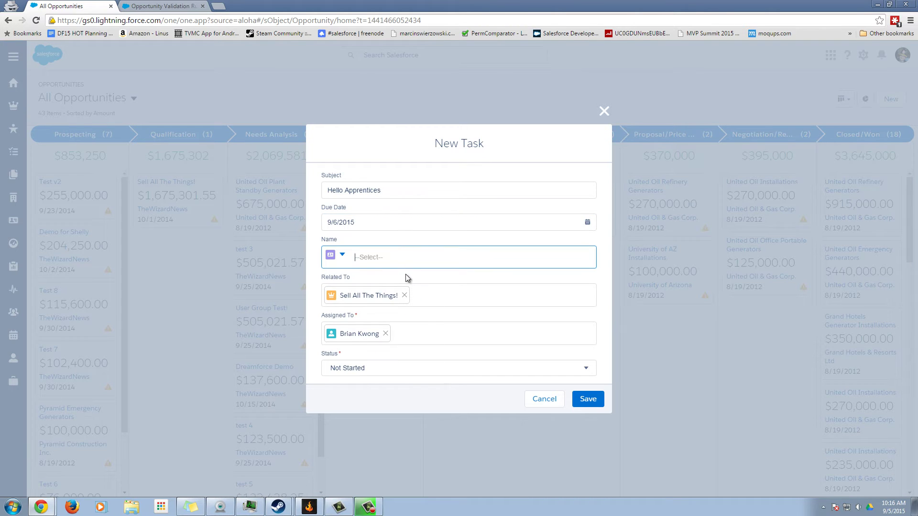
left_click(337, 257)
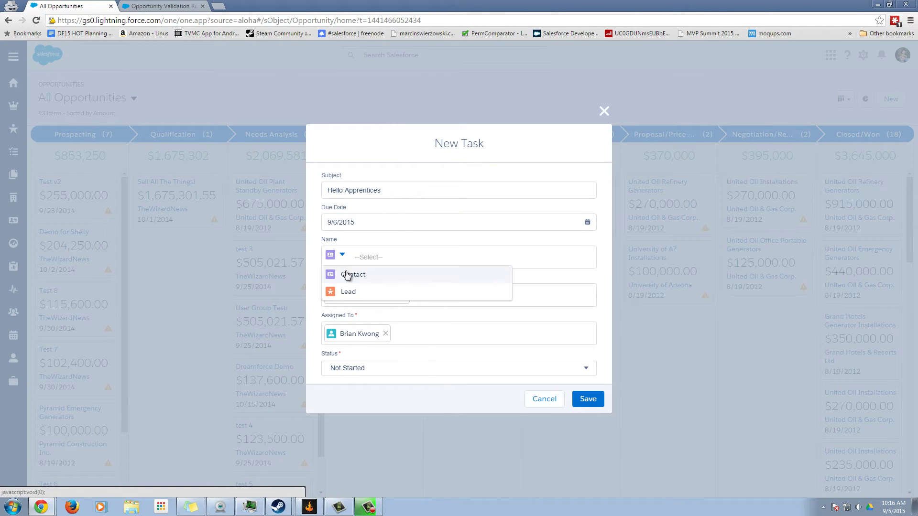
left_click(349, 273)
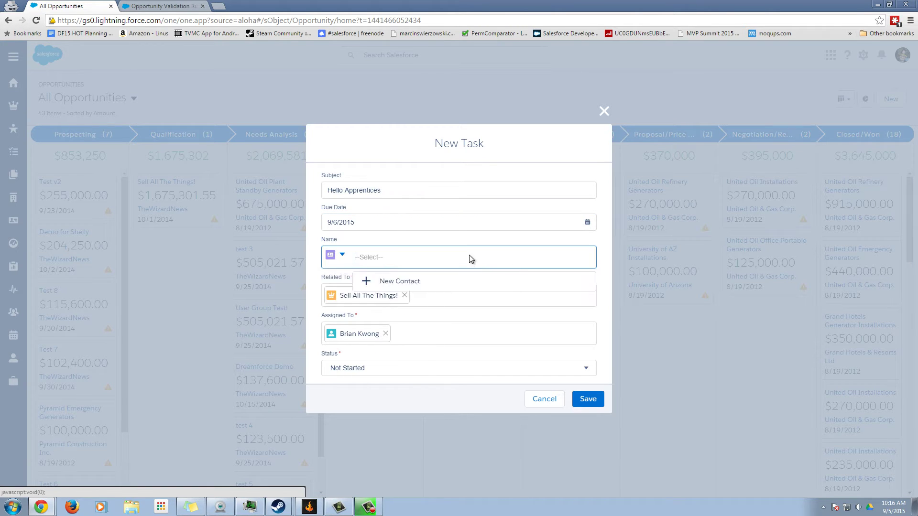
left_click(504, 367)
left_click(478, 389)
left_click(585, 398)
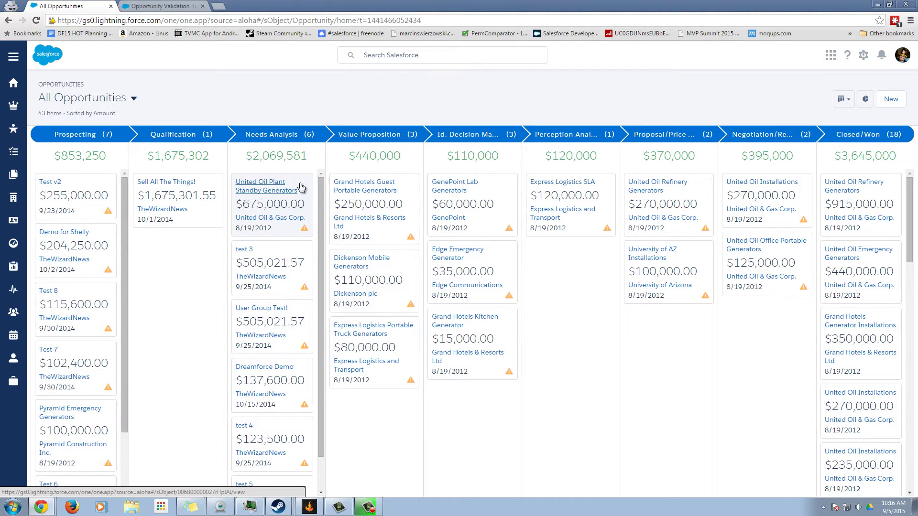
Drag United Oil Plant Standby Generators to Value Proposition, hit the missing-description error, and return it to Needs Analysis
left_click_drag(300, 186, 358, 190)
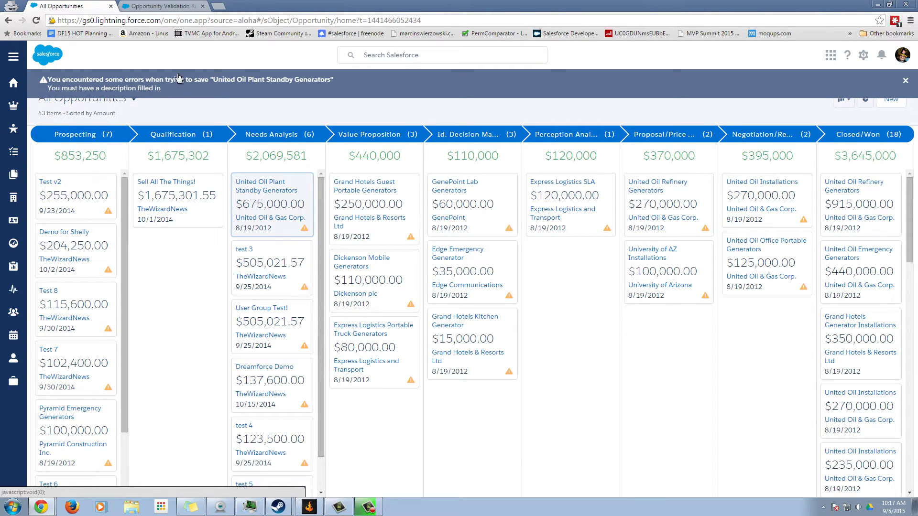
mouse_move(263, 183)
left_mouse_down()
mouse_move(381, 197)
mouse_move(250, 195)
left_mouse_up()
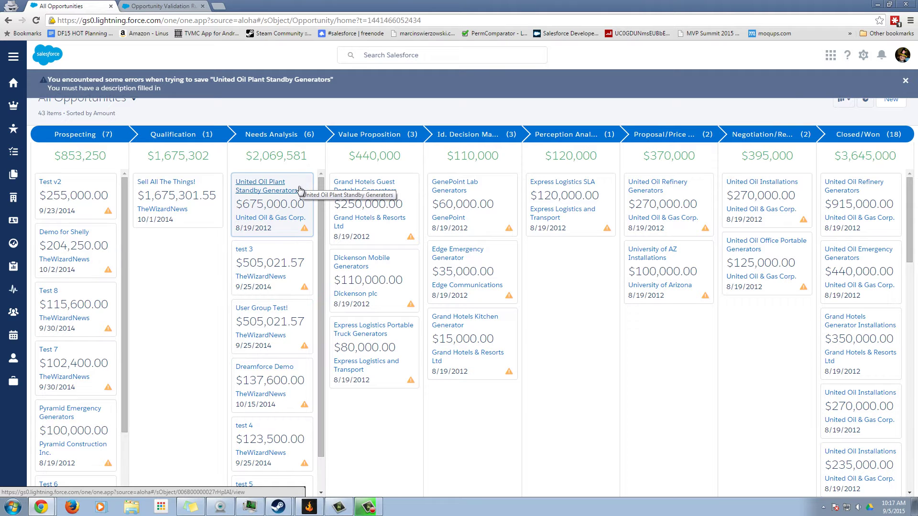
left_click_drag(300, 185, 406, 188)
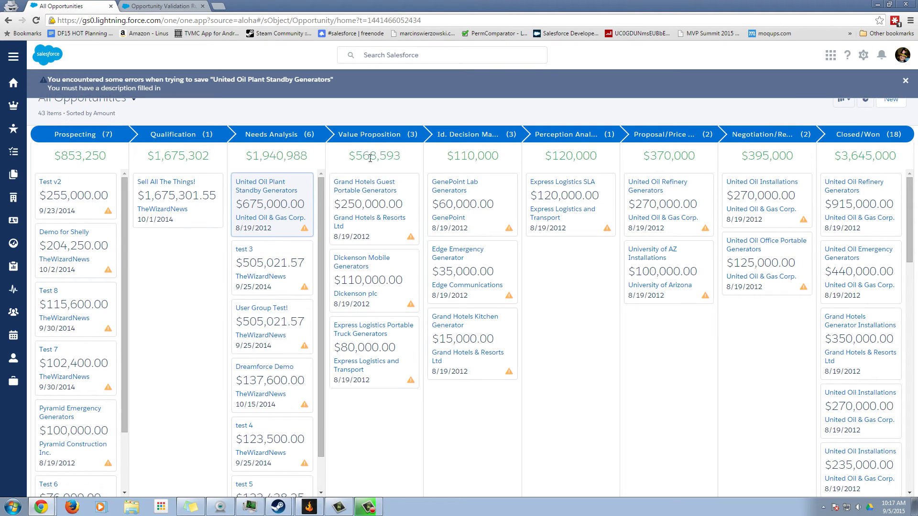
mouse_move(300, 185)
left_mouse_down()
mouse_move(337, 189)
mouse_move(292, 188)
left_mouse_up()
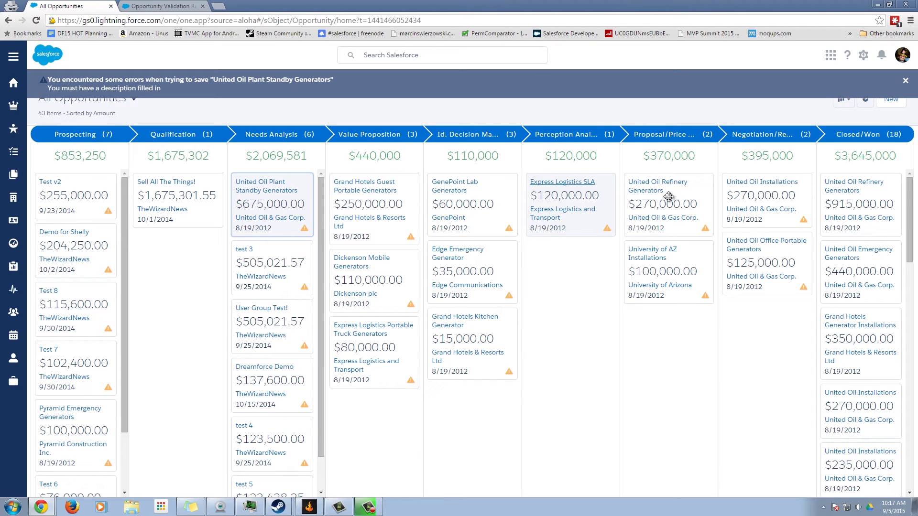
Dismiss the save error, show the pipeline chart, and move Test v2 through Qualification into Needs Analysis
left_click(906, 82)
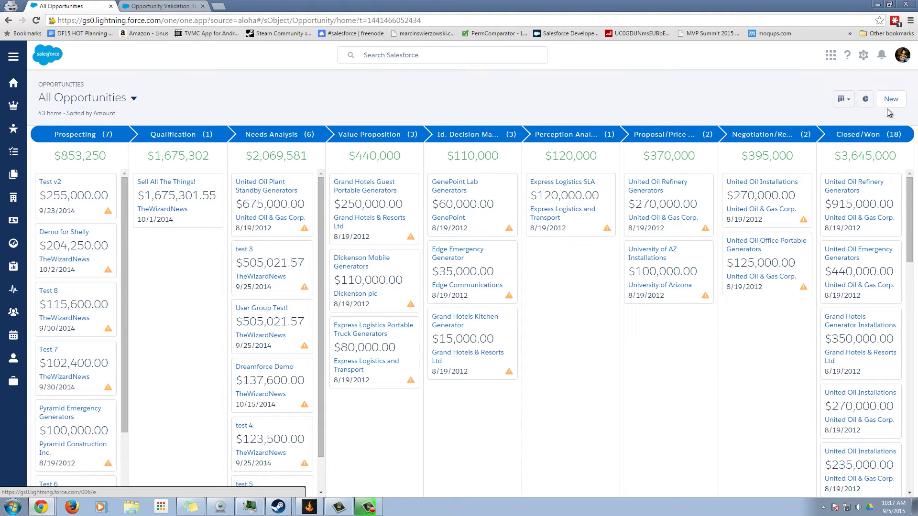
left_click(868, 104)
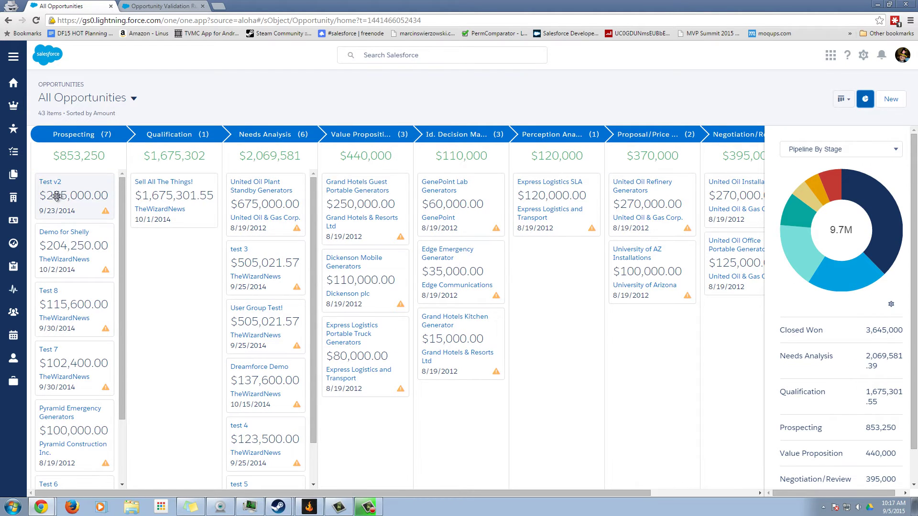
left_click_drag(56, 196, 189, 193)
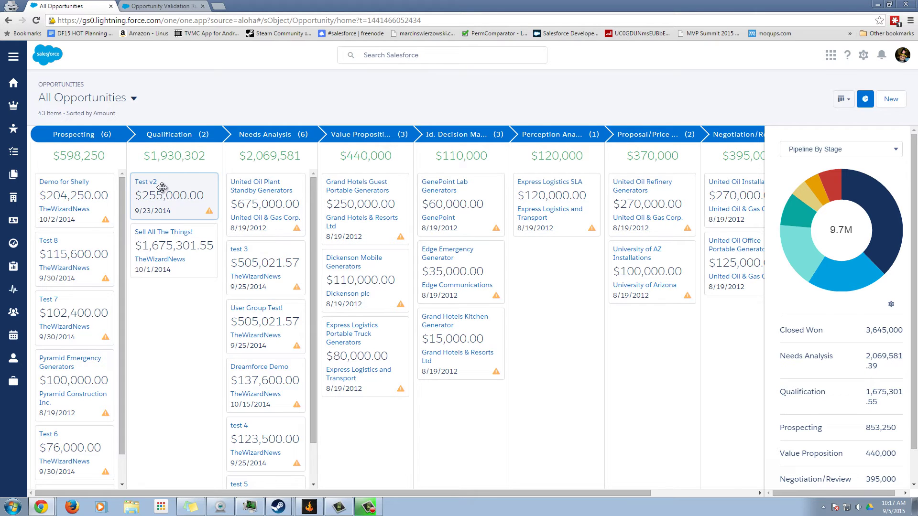
left_click_drag(162, 188, 255, 189)
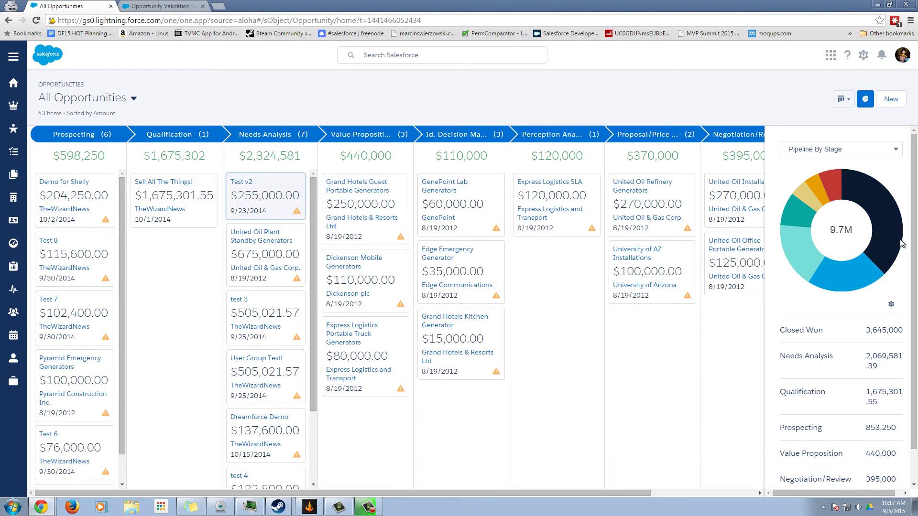
Drag Sell All The Things! into Prospecting and refresh the chart to show updated stage totals
left_click(867, 106)
left_click(867, 106)
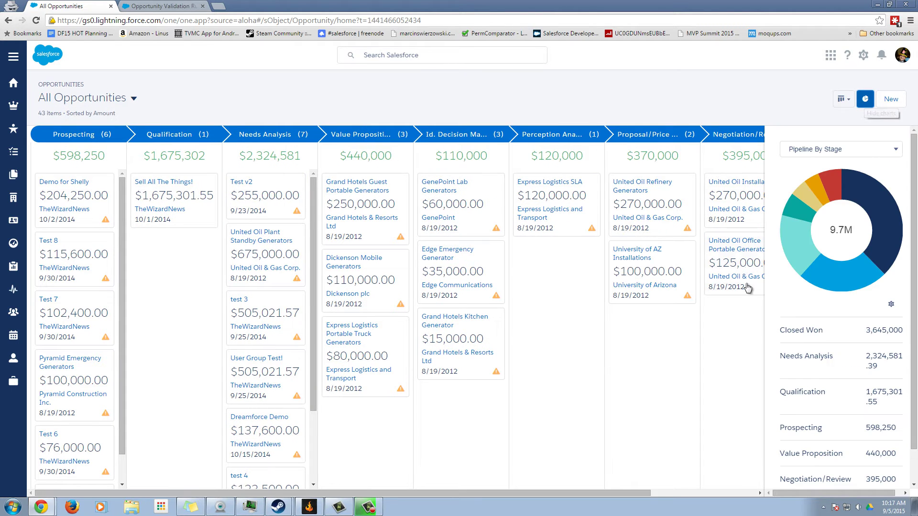
scroll(877, 315, "down", 1)
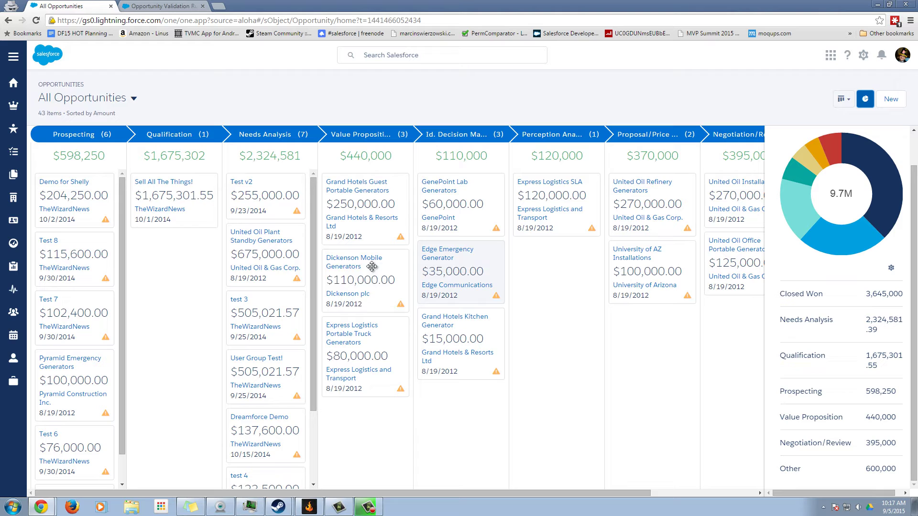
mouse_move(168, 221)
left_mouse_down()
mouse_move(111, 225)
mouse_move(191, 239)
mouse_move(173, 215)
left_mouse_up()
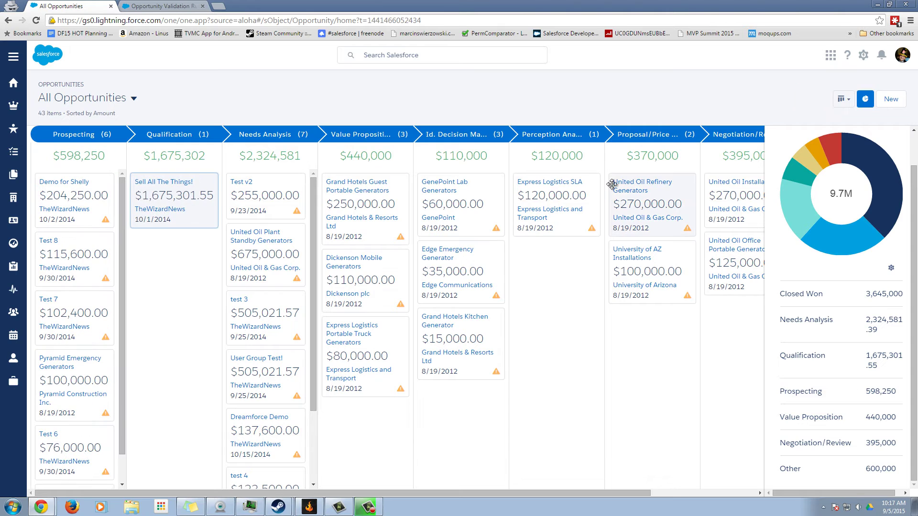
left_click(871, 102)
left_click(871, 102)
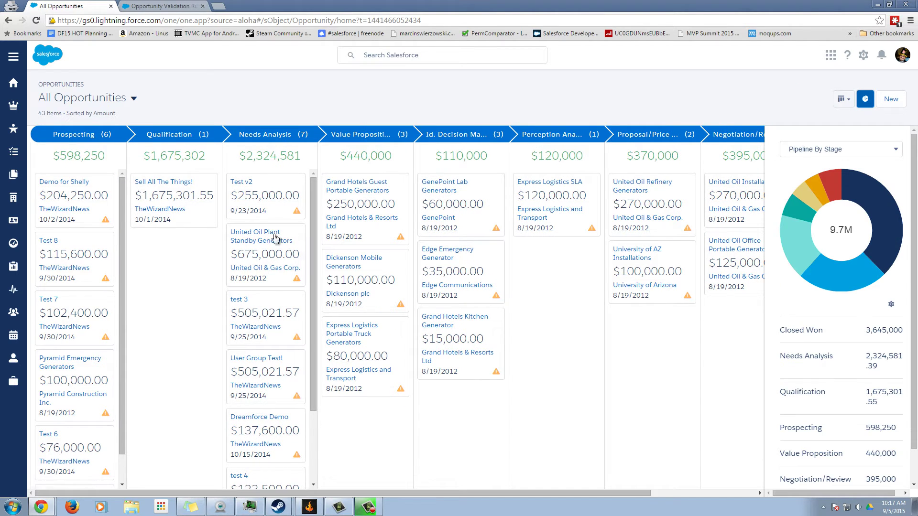
left_click_drag(172, 201, 81, 200)
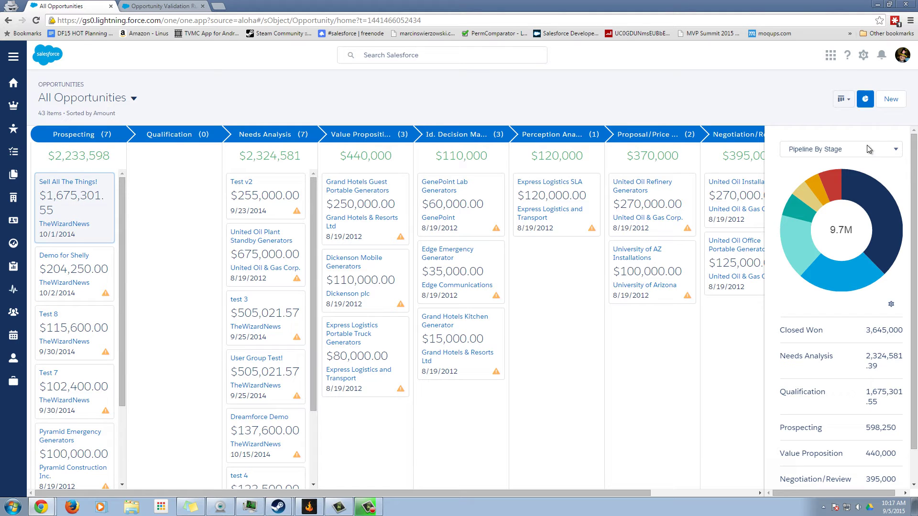
left_click(871, 103)
left_click(871, 102)
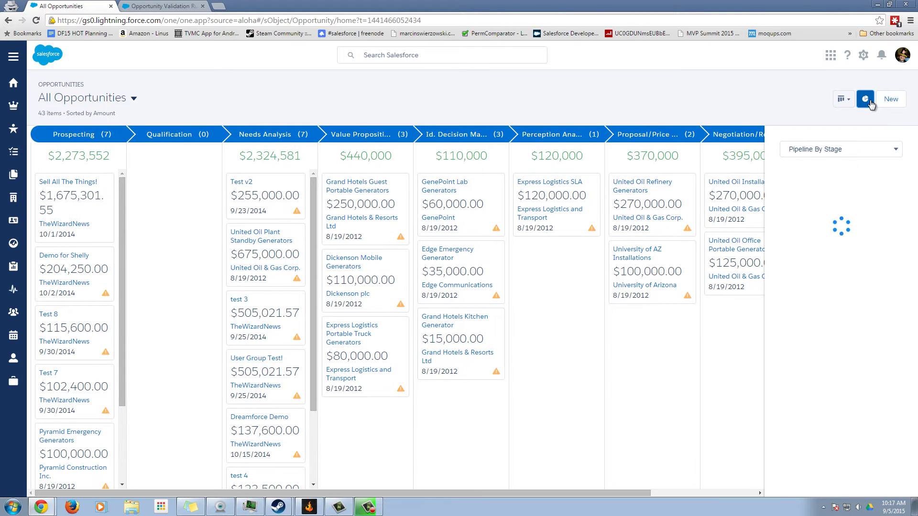
left_click(884, 150)
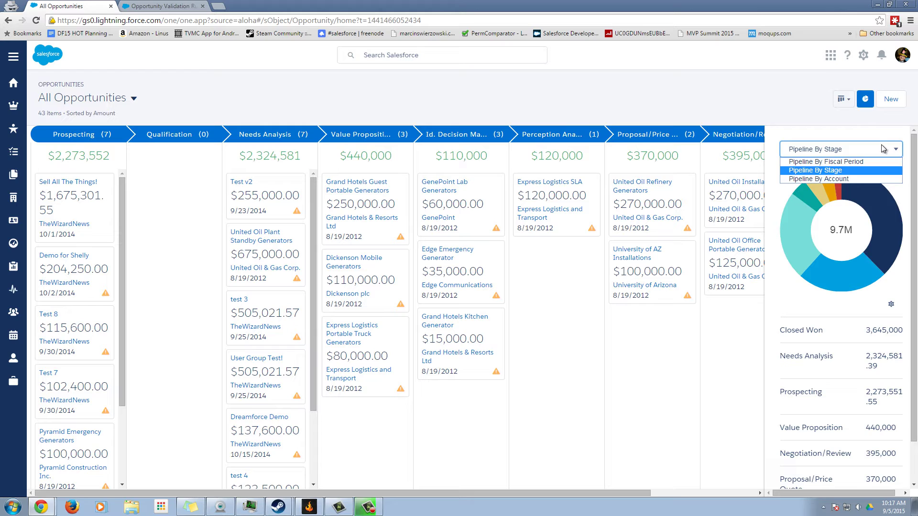
left_click(775, 95)
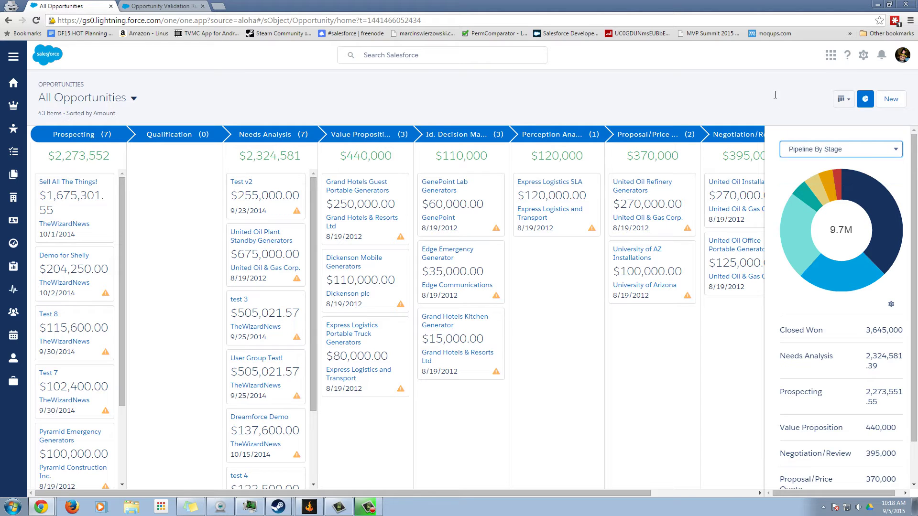
Switch All Opportunities to grid display with the chart hidden, then select the first row's close date 8/19/2012
left_click(843, 99)
left_click(830, 138)
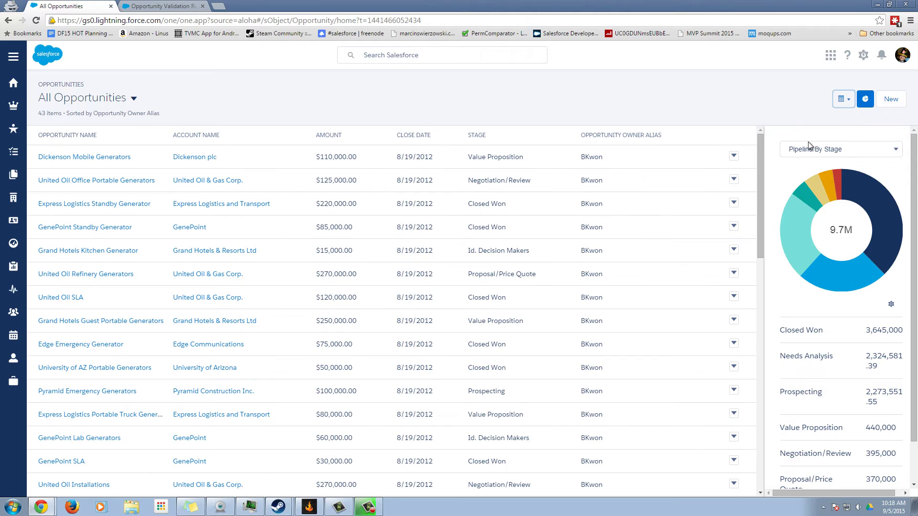
left_click(843, 108)
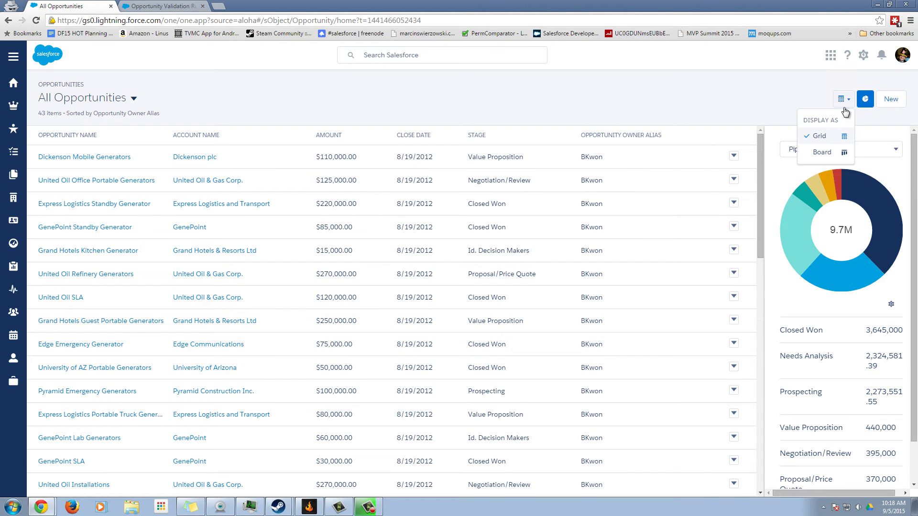
left_click(819, 138)
left_click(865, 100)
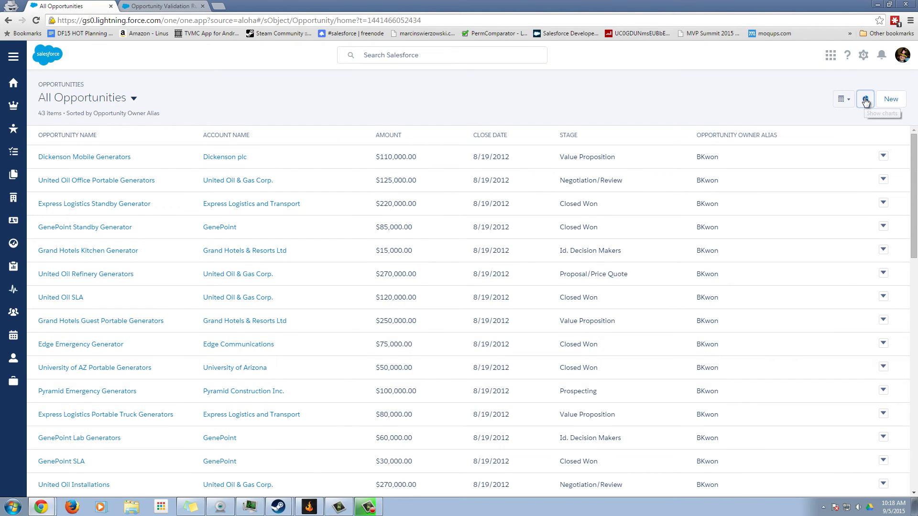
left_click(883, 156)
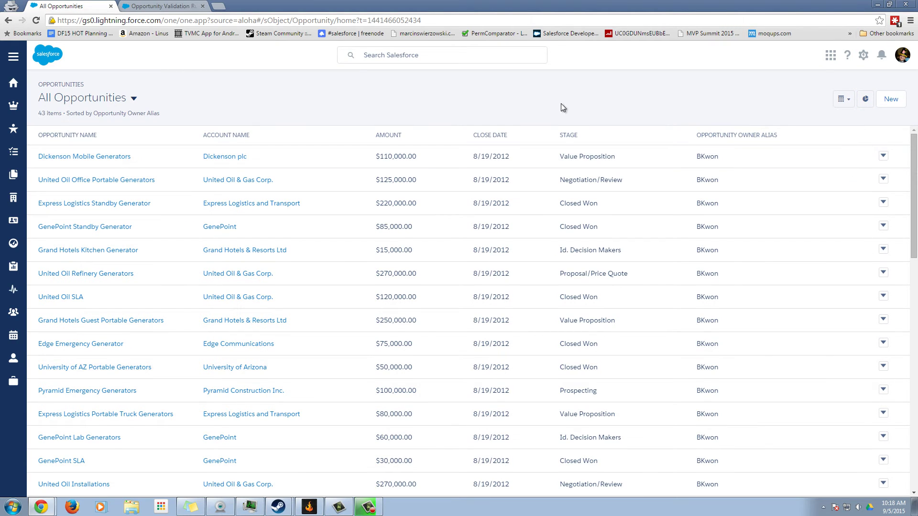
triple_click(487, 156)
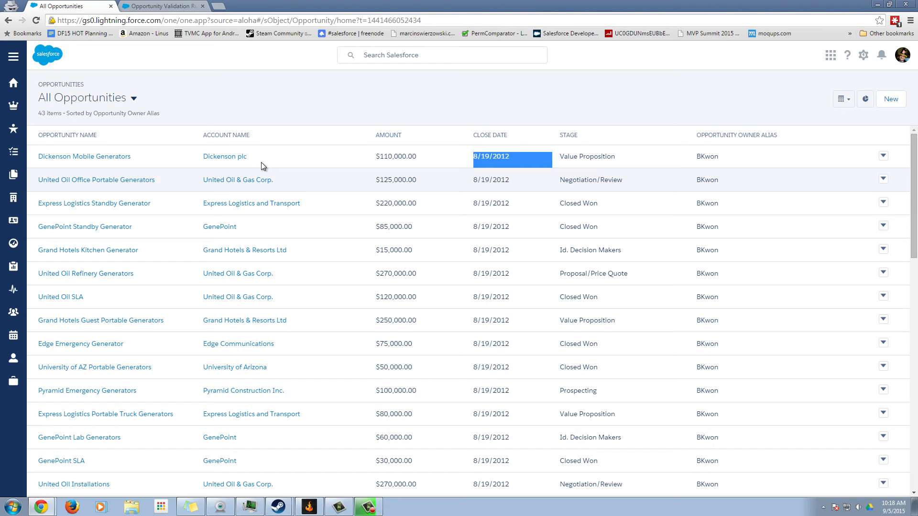
Open the Dickenson Mobile Generators opportunity and check its extra record actions
left_click(96, 160)
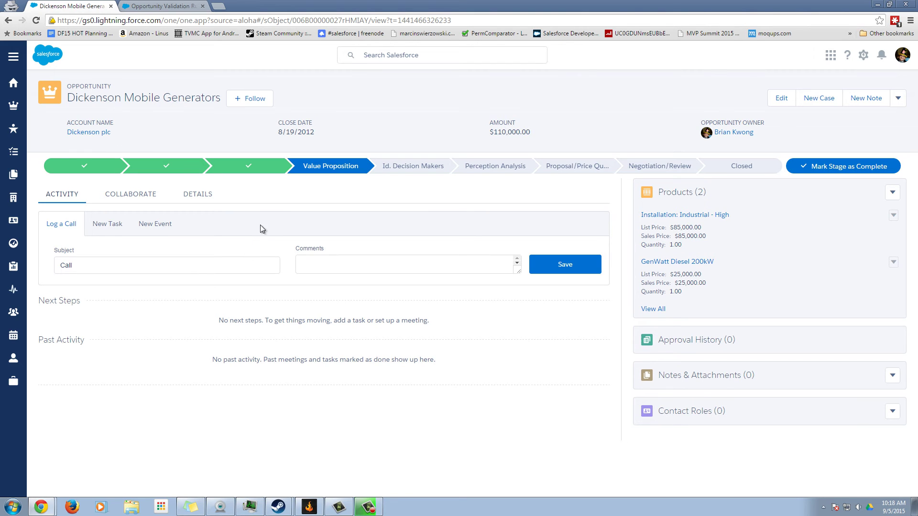
left_click(898, 98)
left_click(614, 110)
Switch from Lightning Experience to Salesforce Classic via the user menu
left_click(898, 56)
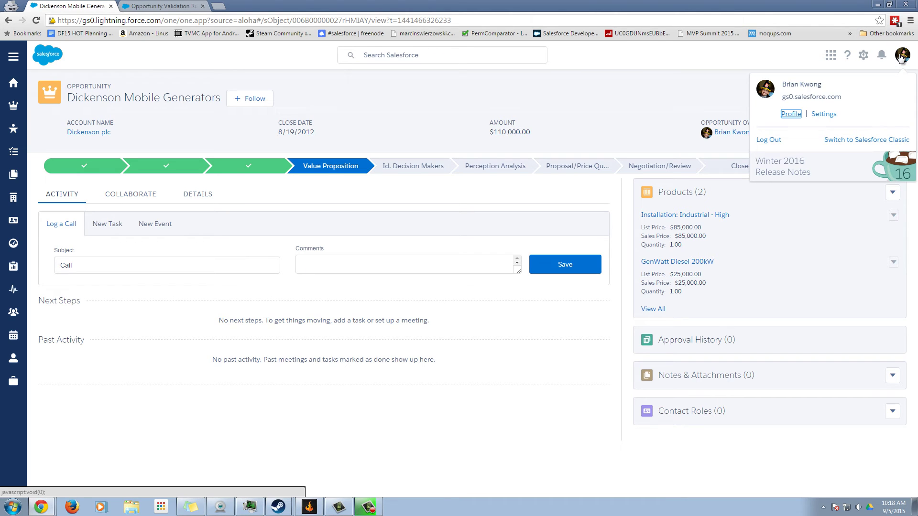
left_click(867, 140)
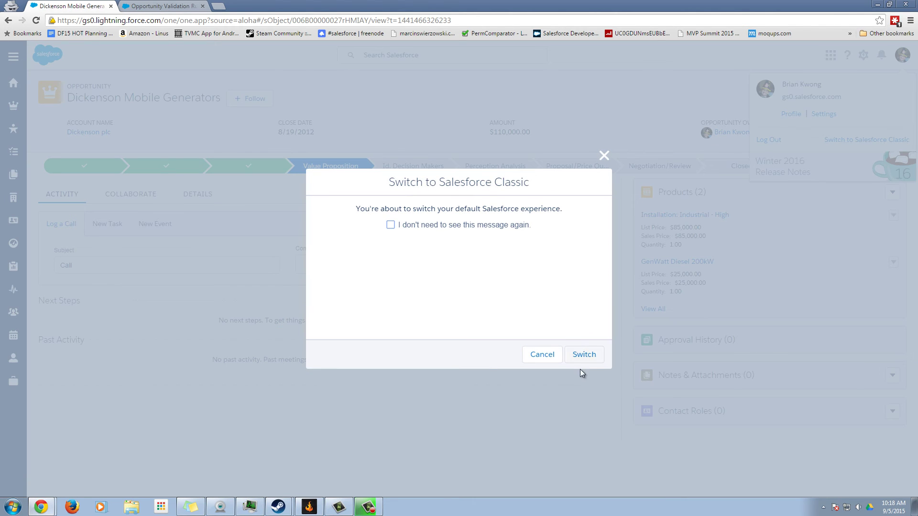
left_click(587, 360)
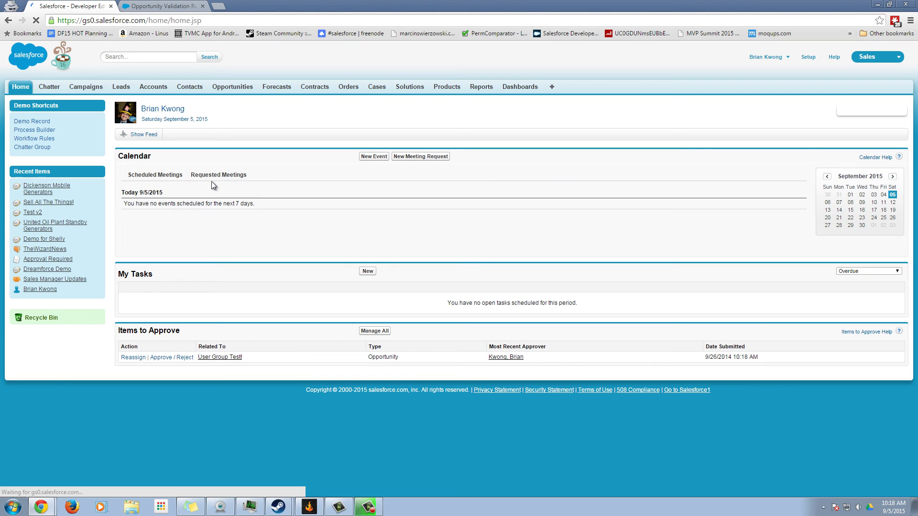
Open Dickenson Mobile Generators from Recent Items to see its Add Product buttons, then switch back to Lightning
left_click(45, 188)
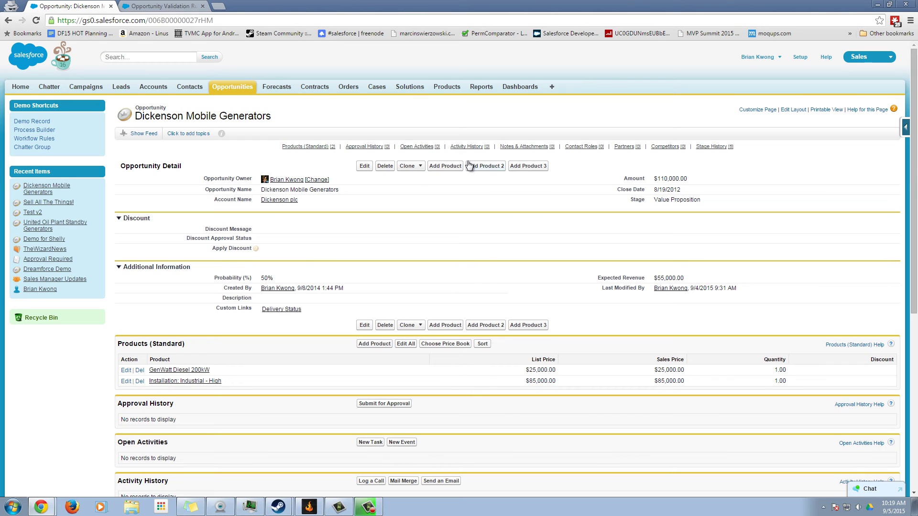
left_click(767, 58)
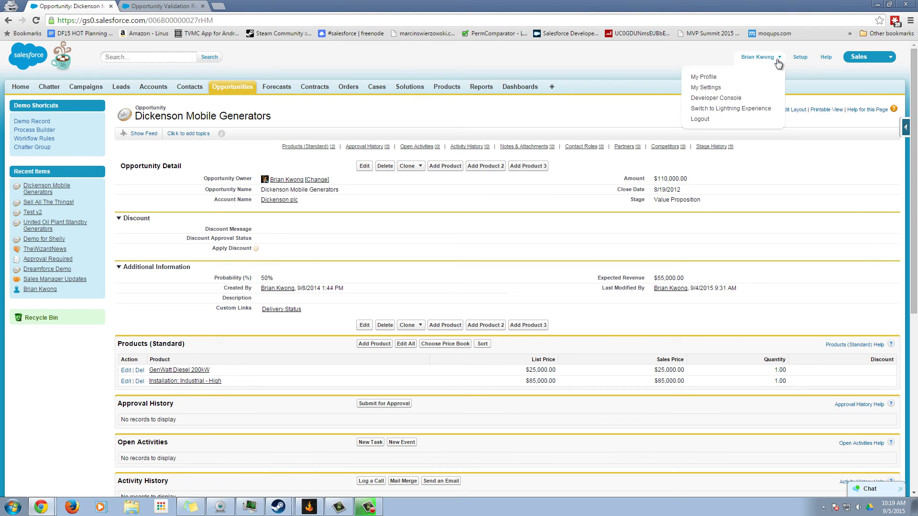
left_click(745, 108)
left_click(442, 195)
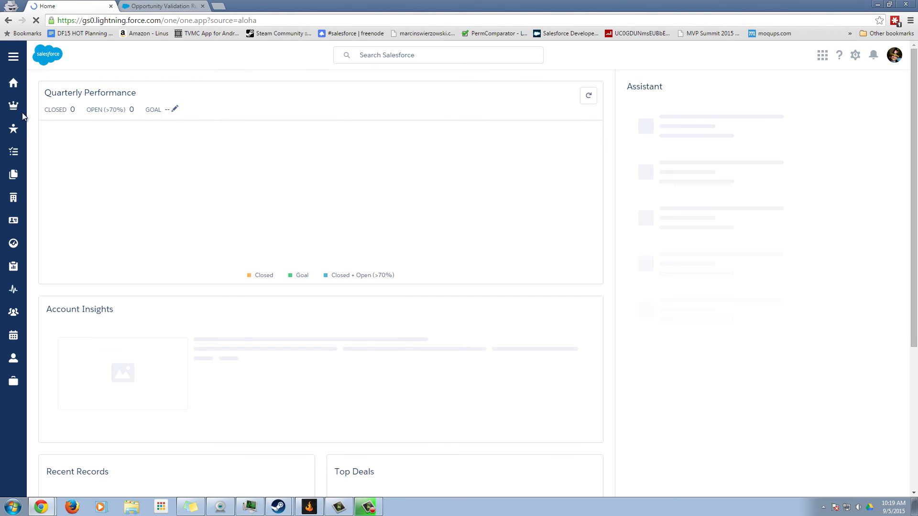
Reopen Dickenson Mobile Generators from Opportunities and check its actions dropdown, which offers only Delete and Clone
left_click(14, 107)
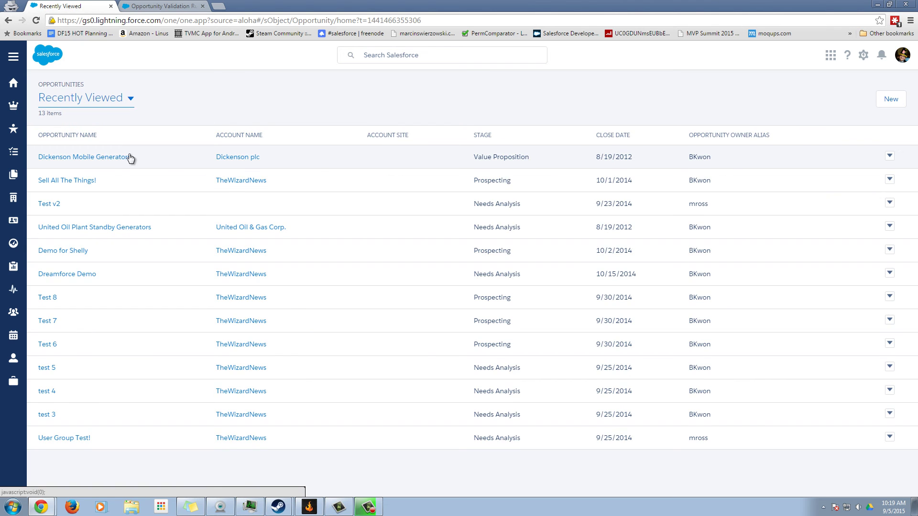
left_click(130, 158)
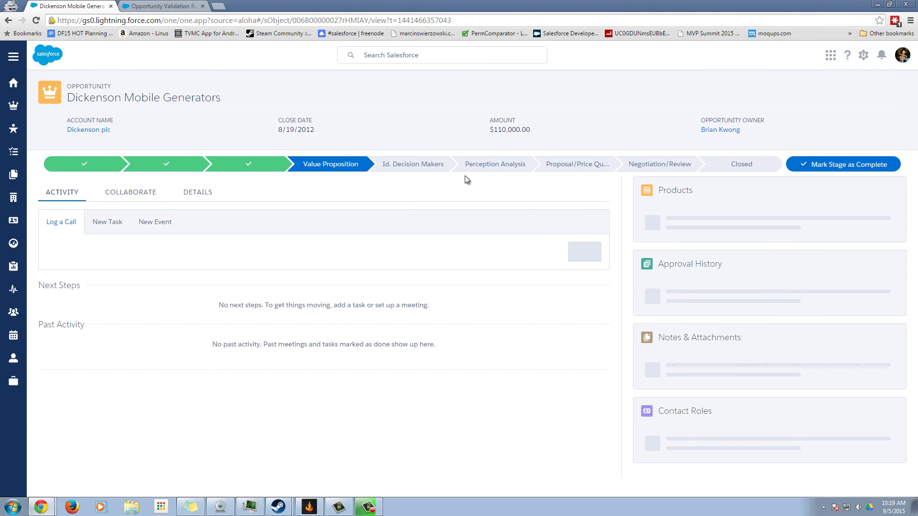
left_click(898, 98)
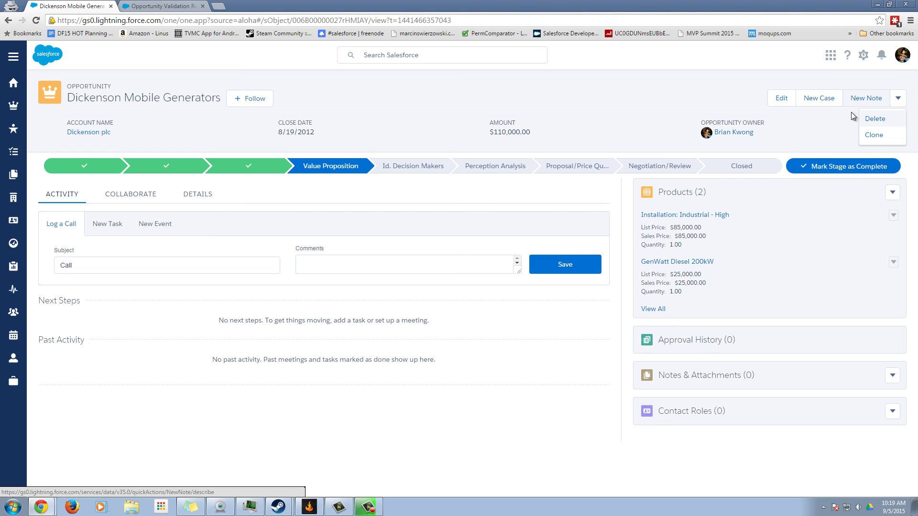
left_click(567, 417)
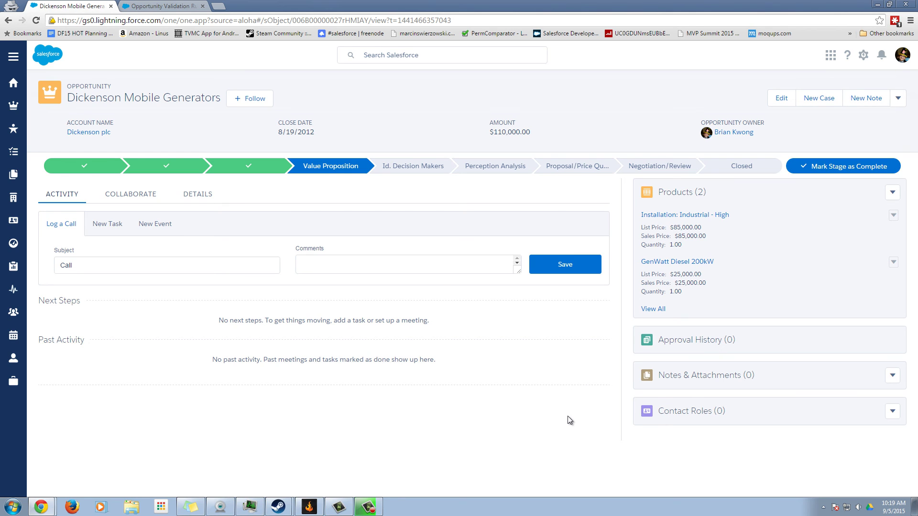